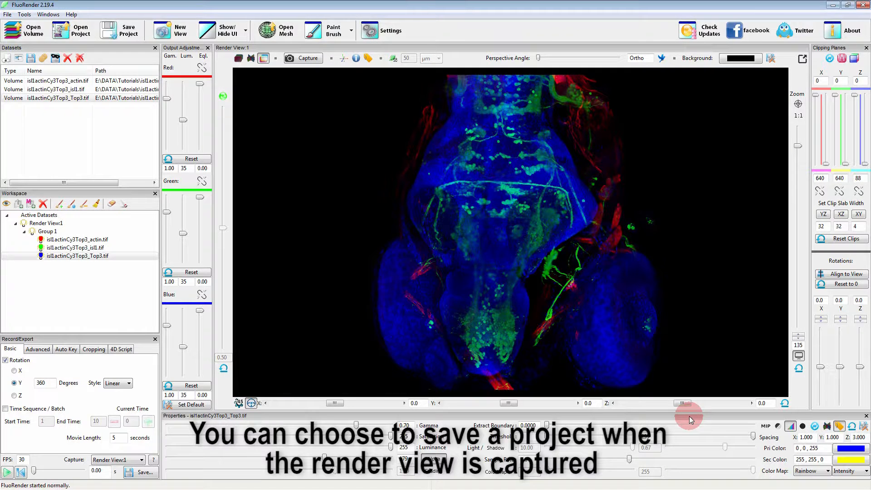
# Make sure the settings save the project whenever the viewport is captured or a movie is exported
pyautogui.click(374, 32)
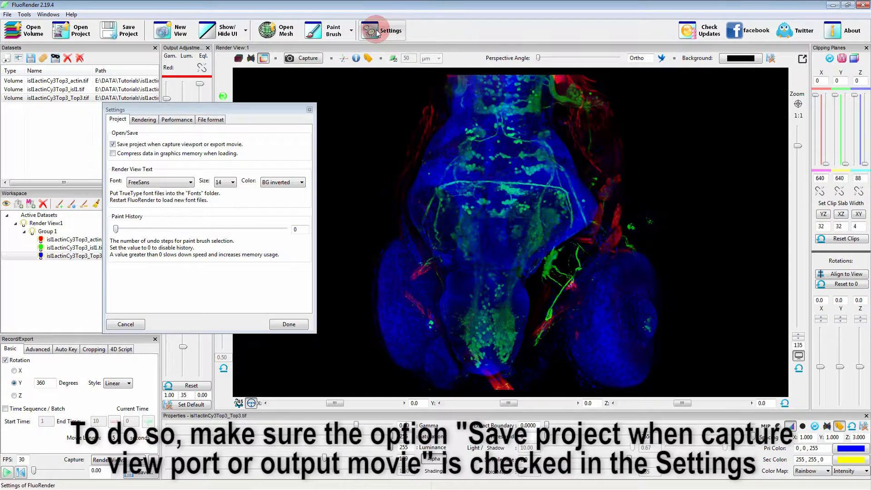
pyautogui.click(119, 144)
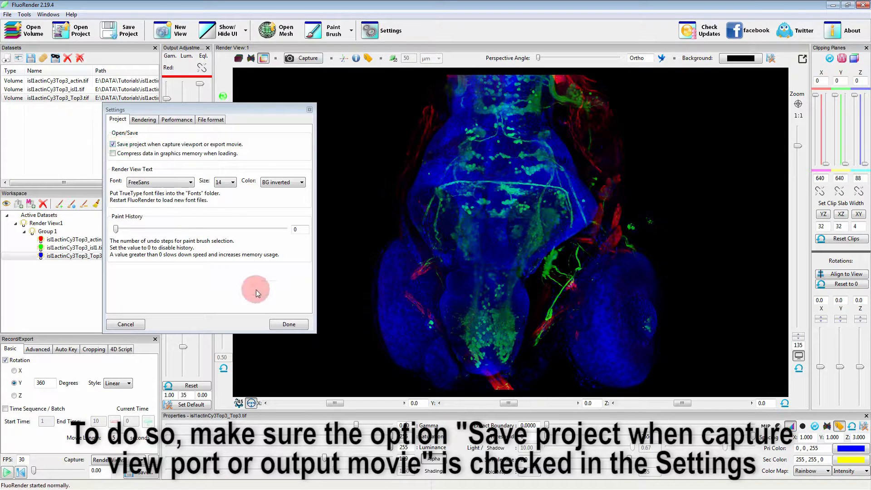
pyautogui.click(295, 326)
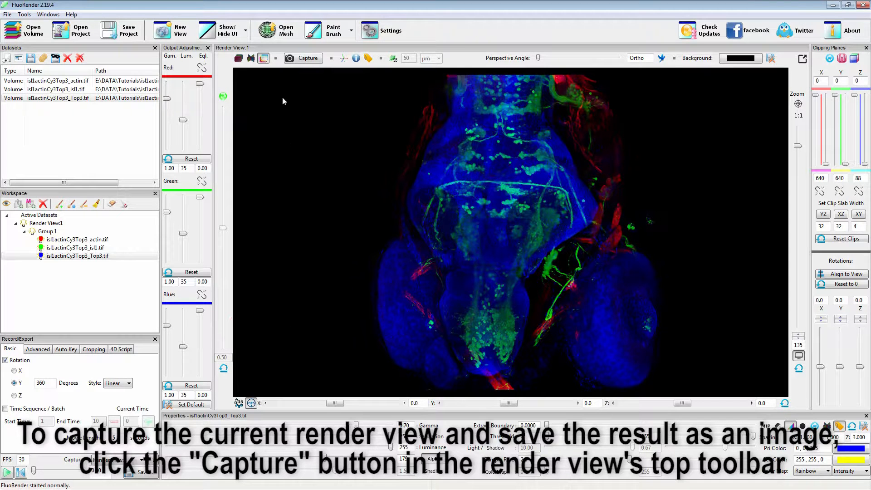
# Start capturing the render view and try the Lempel-Ziv-Welch compression, alpha channel and embed-files options, leaving all three off
pyautogui.click(299, 58)
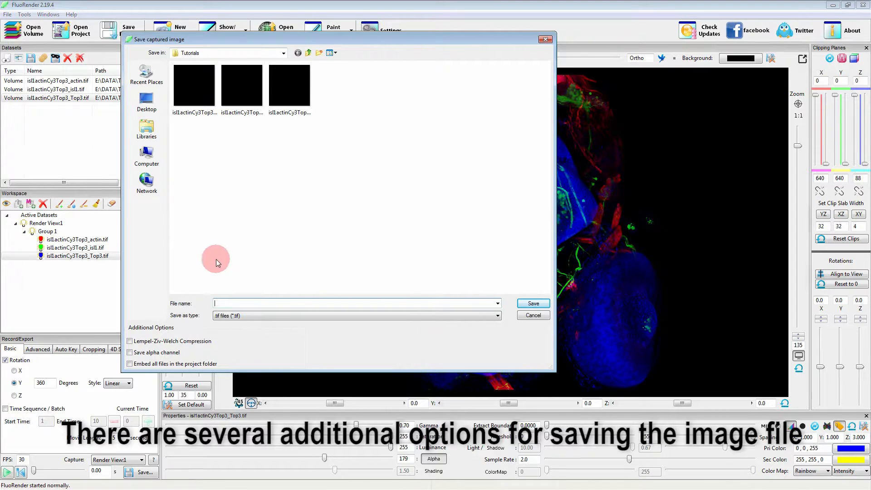
pyautogui.click(142, 342)
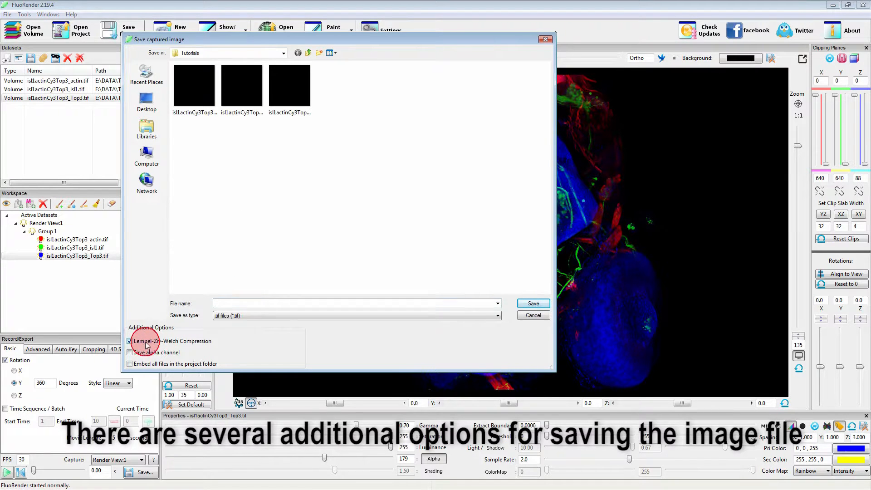
pyautogui.click(142, 342)
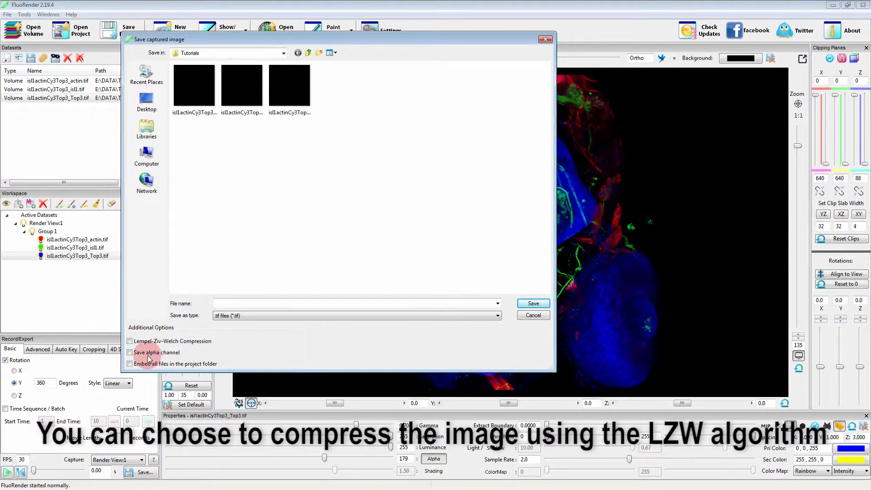
pyautogui.click(146, 356)
pyautogui.click(146, 355)
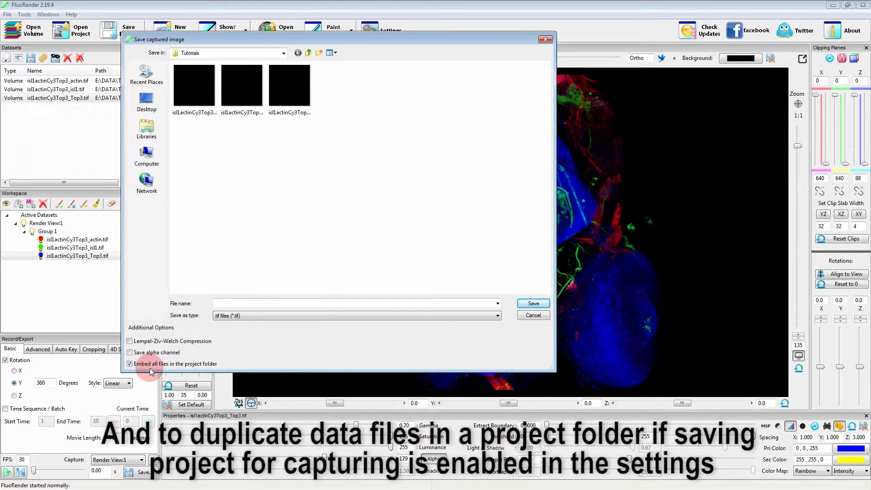
pyautogui.click(130, 364)
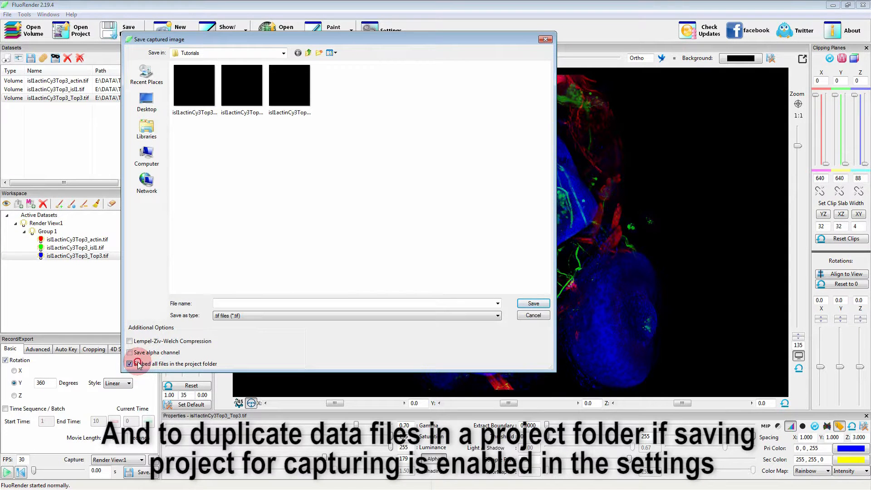
# Save the captured image as a TIF file named cap01
pyautogui.click(224, 303)
pyautogui.write('cap')
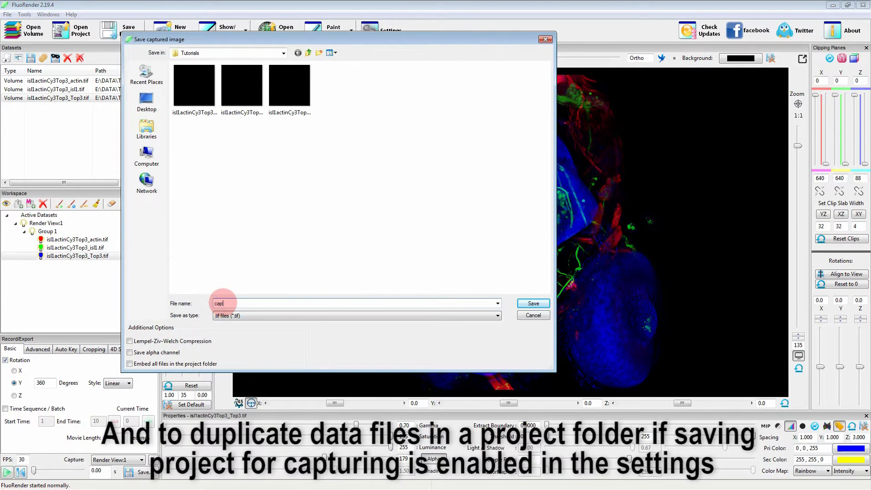
pyautogui.write('01')
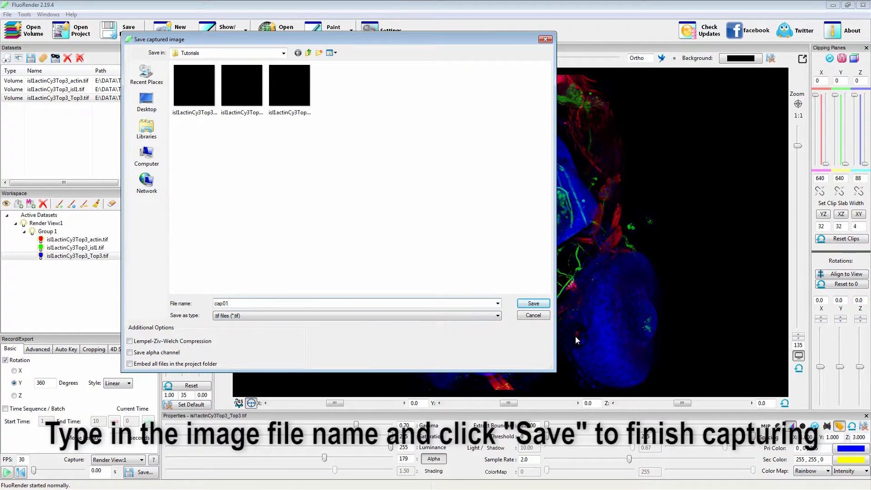
pyautogui.click(533, 304)
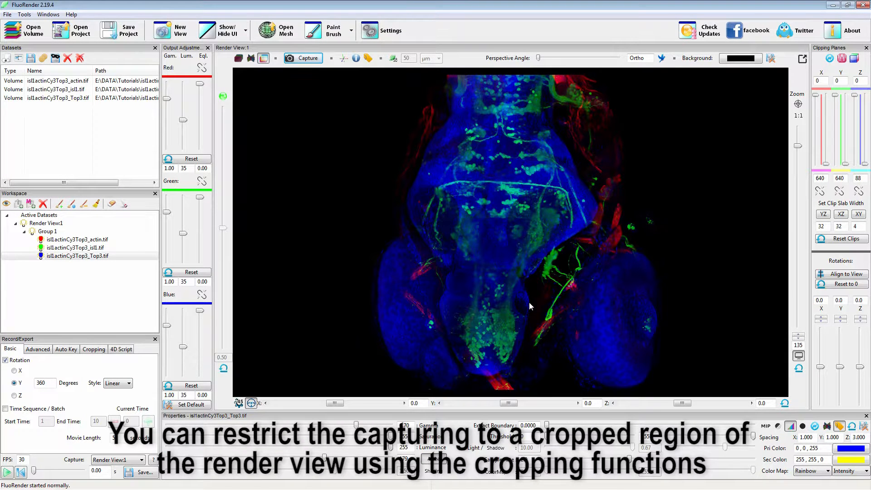
# Enable cropping for the render view and set the region to center X 604, width 712 and height 716
pyautogui.click(93, 349)
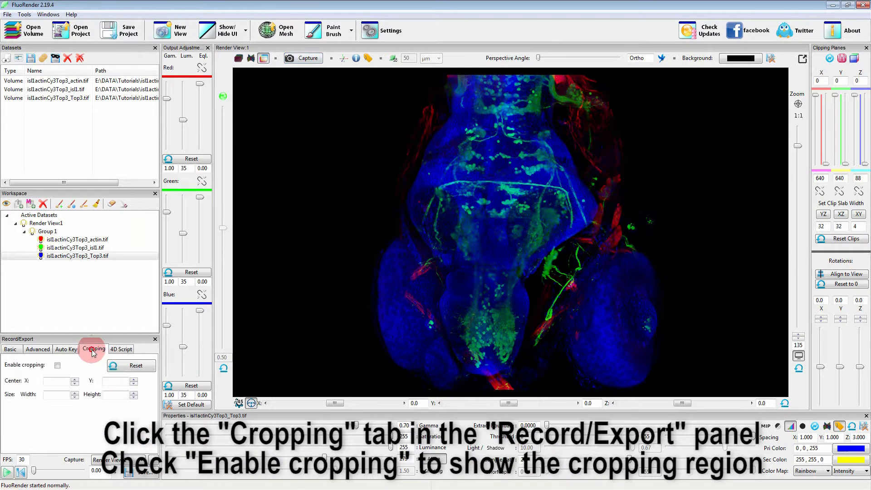
pyautogui.click(57, 366)
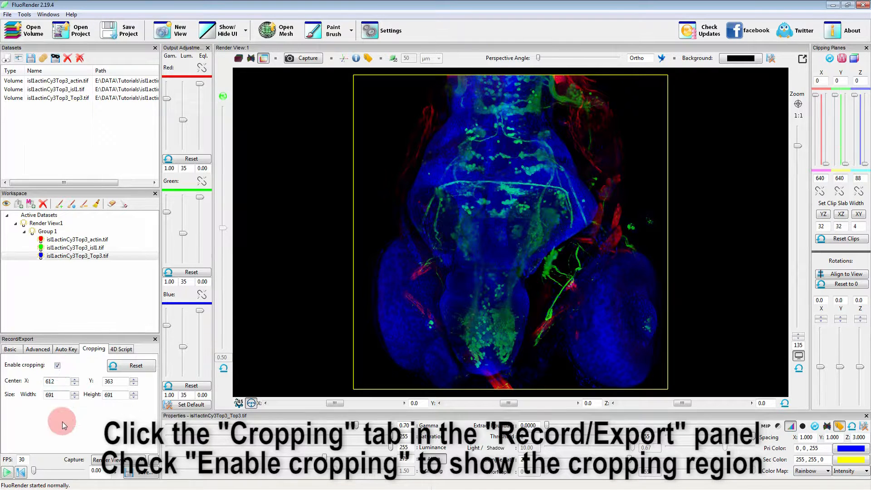
pyautogui.click(74, 379)
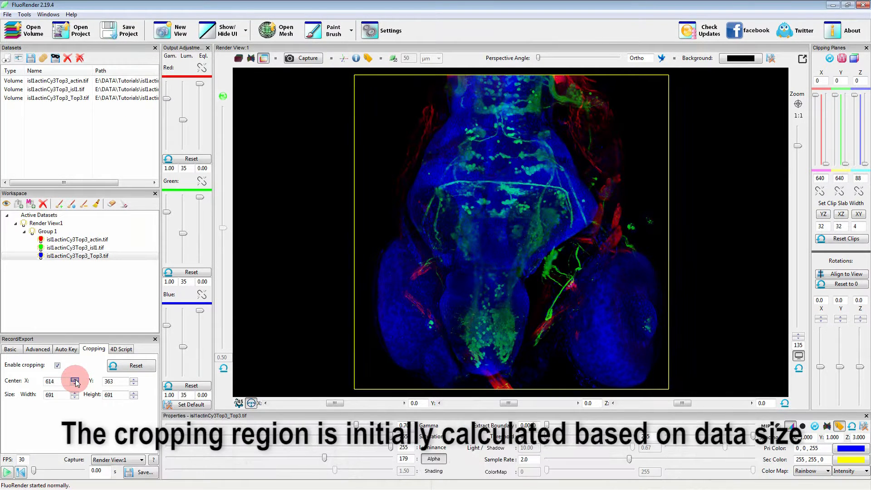
pyautogui.click(75, 384)
pyautogui.moveTo(75, 384); pyautogui.dragTo(75, 392)
pyautogui.moveTo(134, 393); pyautogui.dragTo(134, 393)
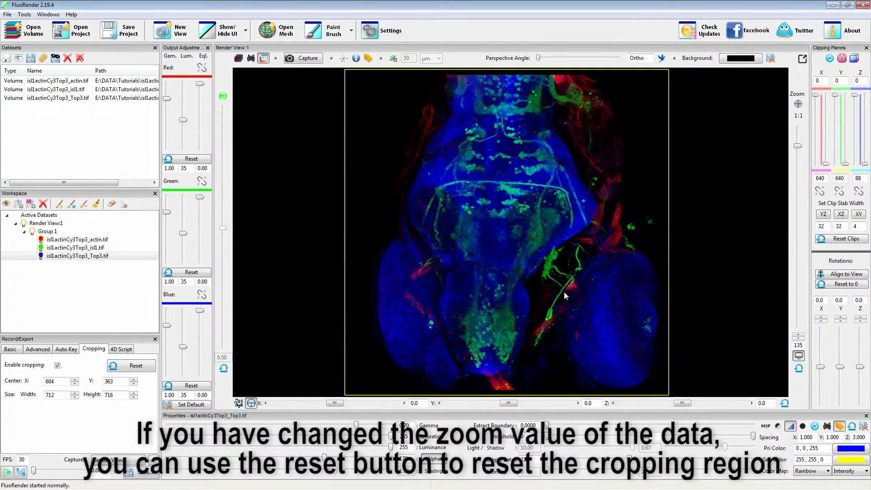
# Change the render view's zoom to 125 and reset the cropping region to fit the data
pyautogui.scroll(-5, 449, 302)
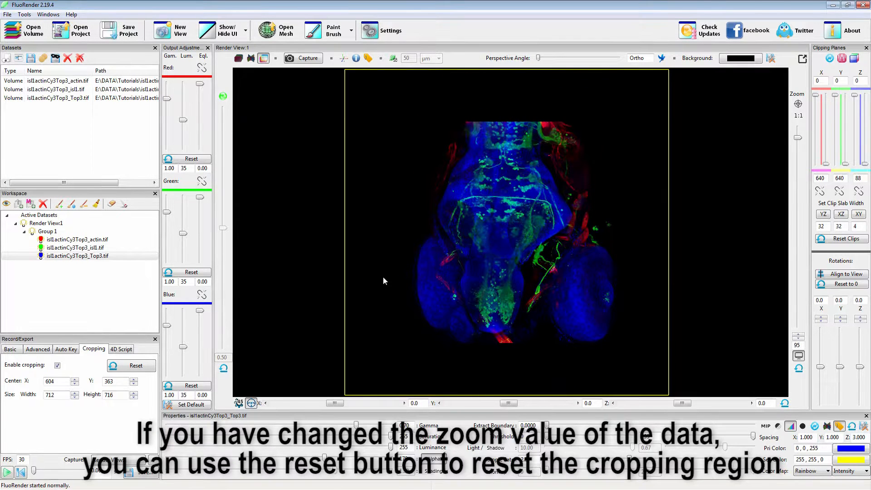
pyautogui.click(136, 366)
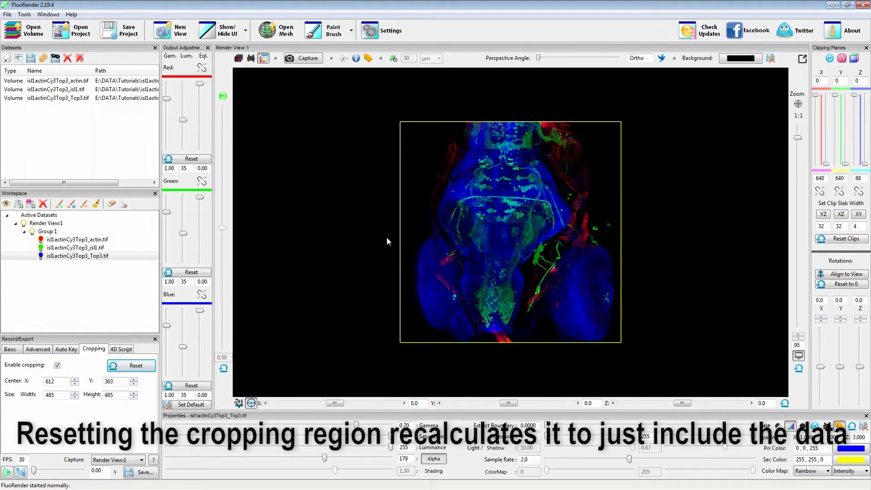
pyautogui.click(797, 117)
pyautogui.click(128, 366)
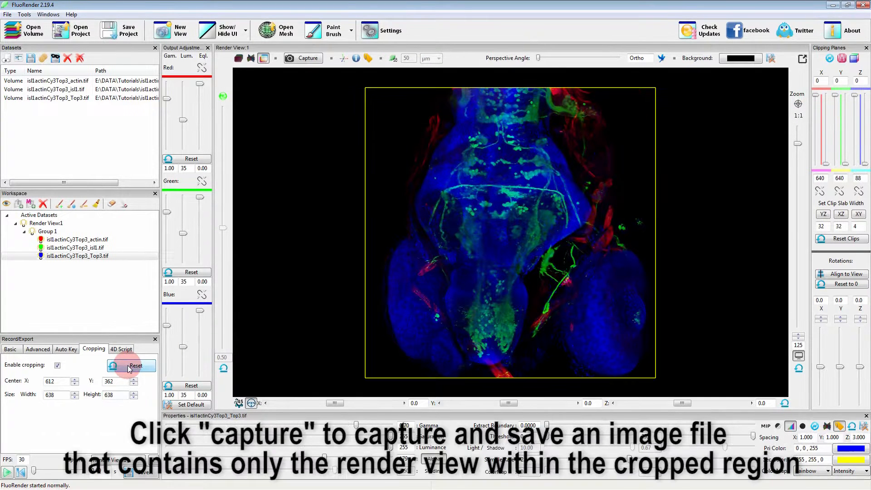
# Capture the cropped region of the render view and save it as a TIF file named cap02
pyautogui.click(305, 60)
pyautogui.click(223, 303)
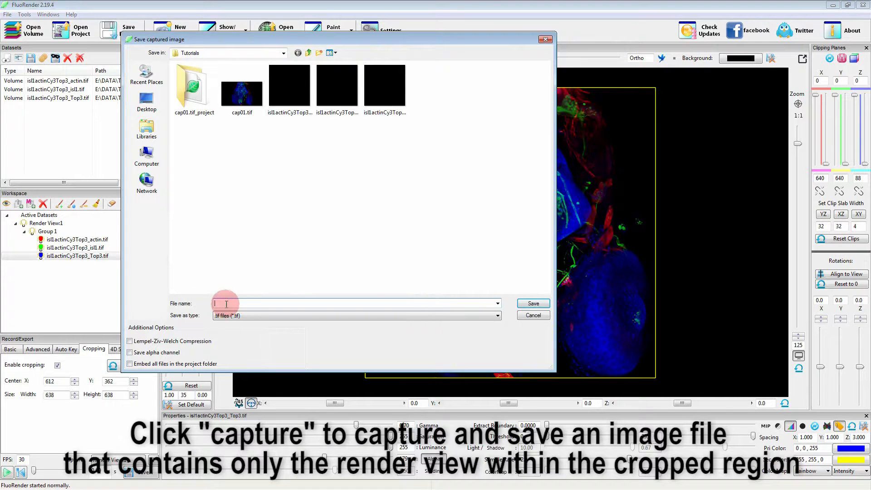
pyautogui.write('cap02')
pyautogui.click(533, 305)
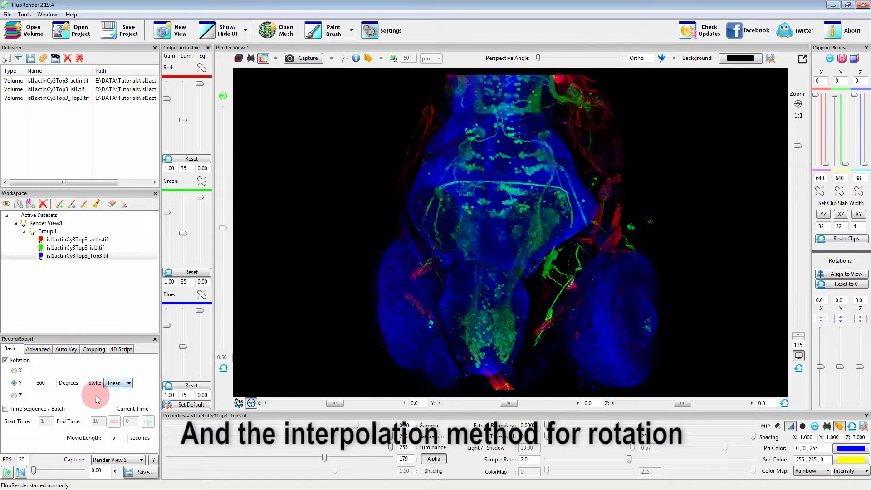
# Preview the 360-degree Y-axis rotation movie, stop it partway and rewind it to the start
pyautogui.click(7, 472)
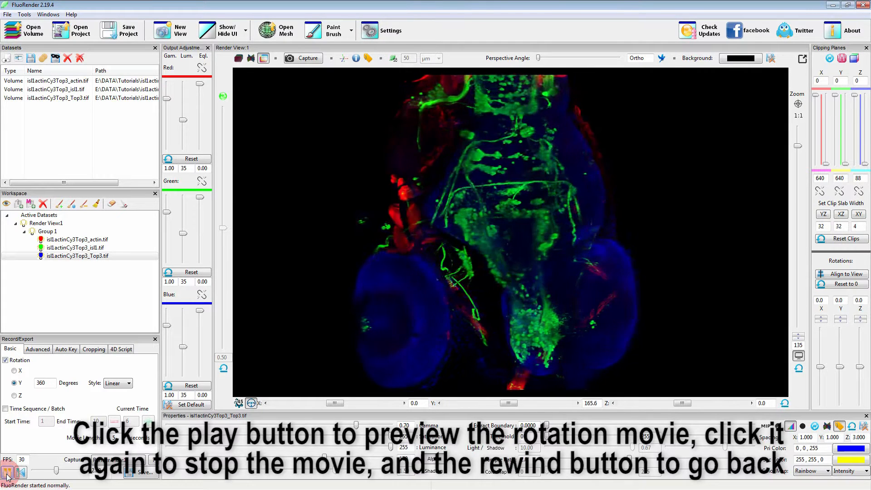
pyautogui.click(7, 473)
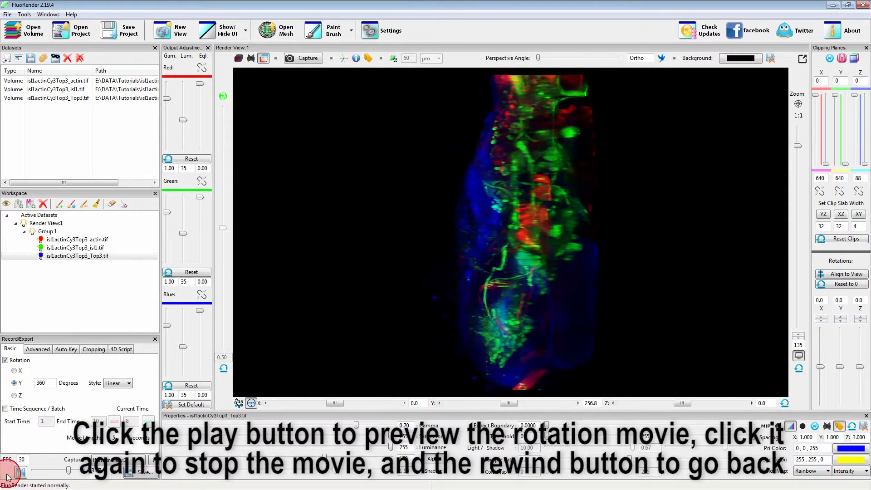
pyautogui.click(20, 473)
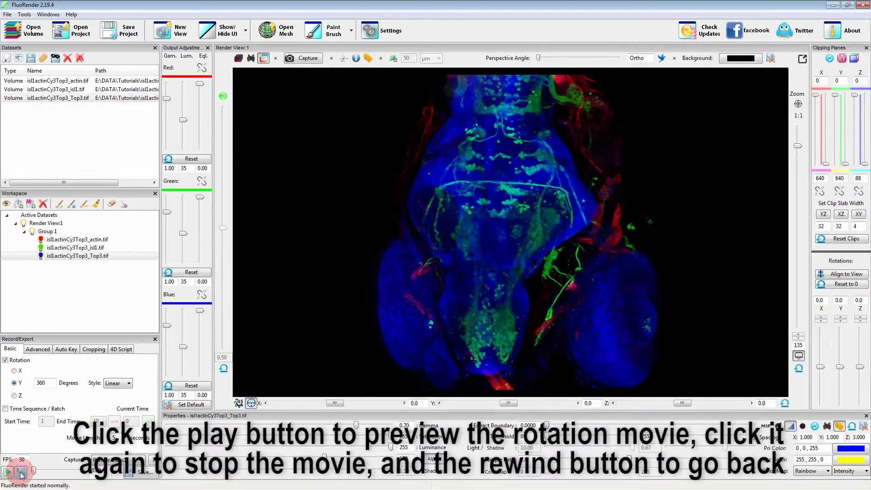
# Shorten the movie length to 2 seconds and preview the faster rotation
pyautogui.click(121, 437)
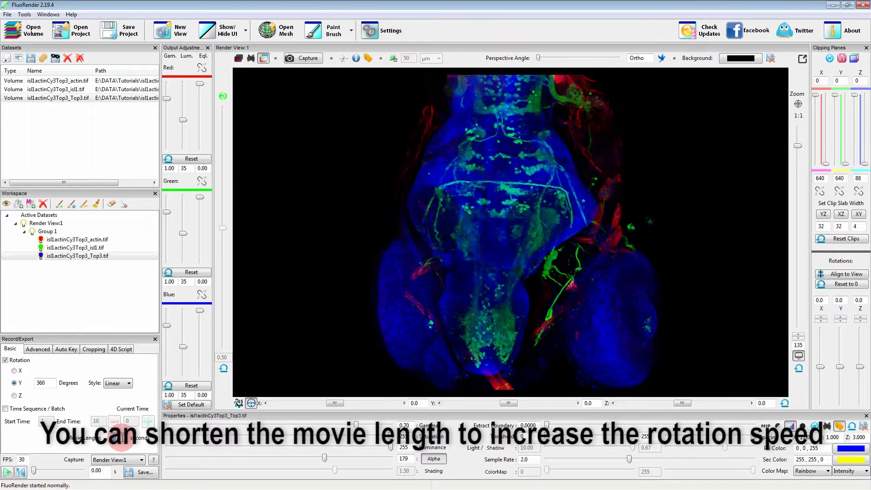
pyautogui.write('2')
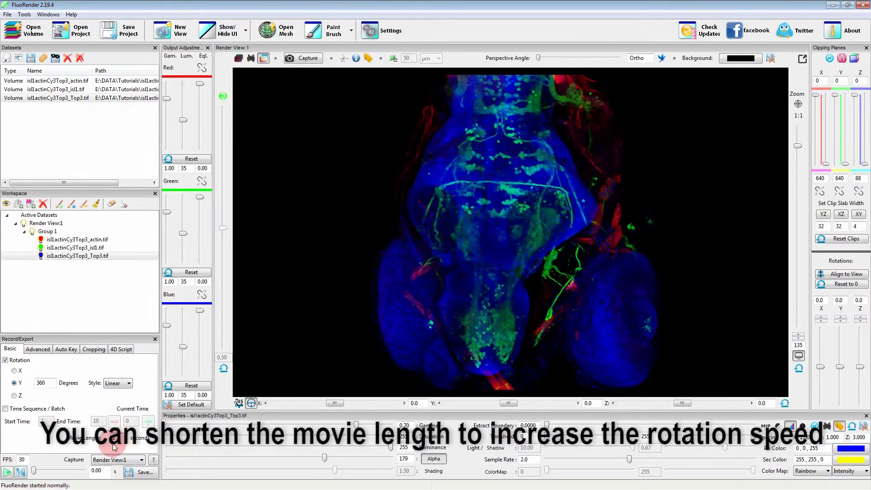
pyautogui.click(7, 472)
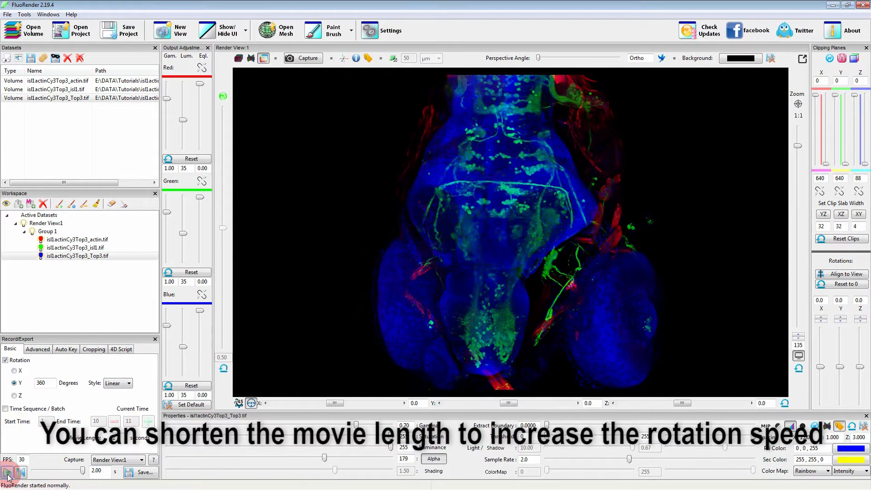
# Set the rotation's interpolation style to Smooth and preview the movie
pyautogui.click(119, 383)
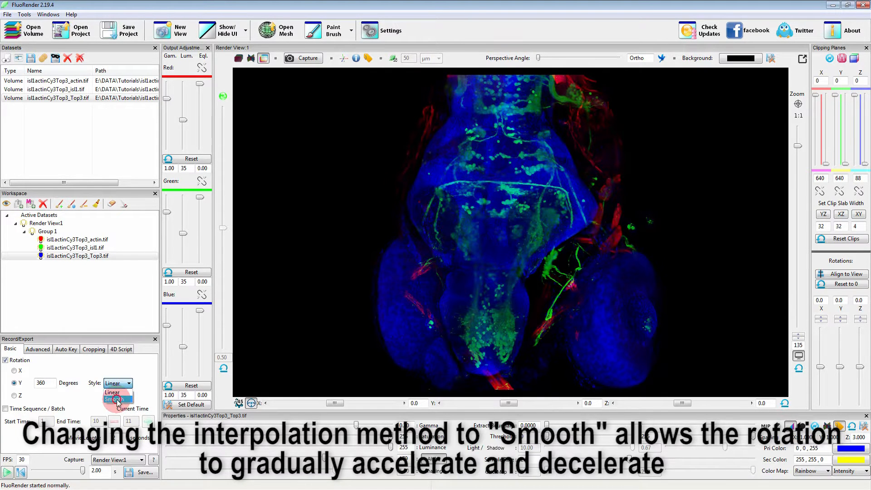
pyautogui.click(118, 399)
pyautogui.click(6, 473)
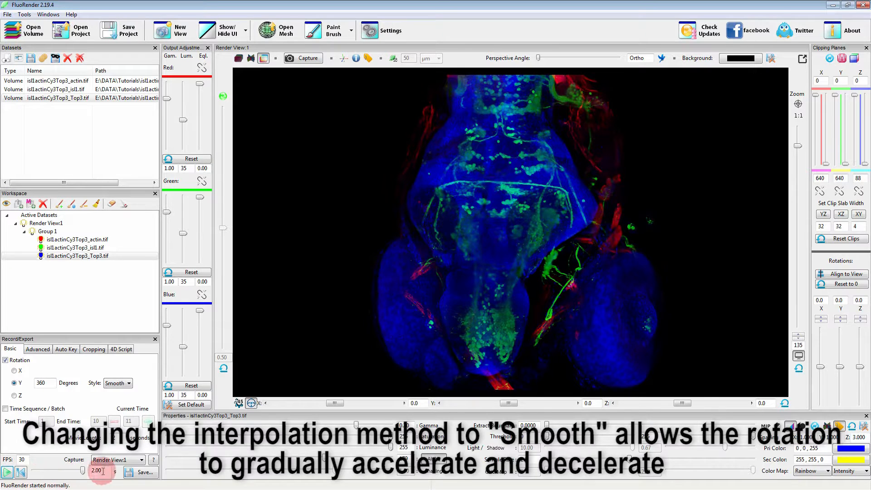
# Export the rotation movie as output.mov in MOV format at a bitrate of 20.0 Mbps
pyautogui.click(144, 473)
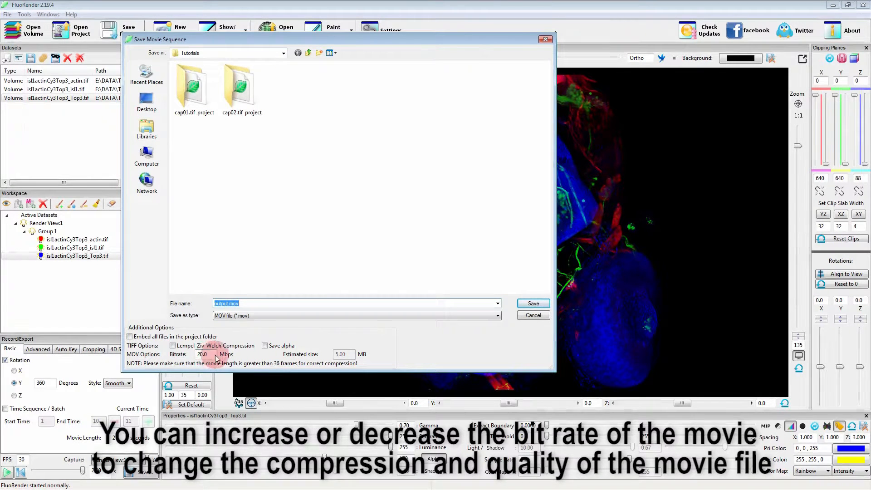
pyautogui.click(534, 303)
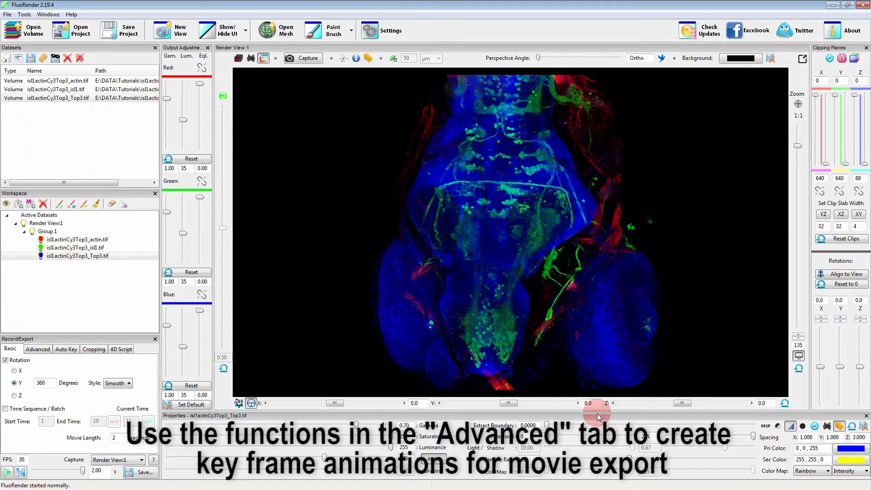
# Add one key frame of the current view and another of the view rotated to about X 9.6, Y 33.4, Z 3.8 and zoomed out to 95
pyautogui.click(38, 353)
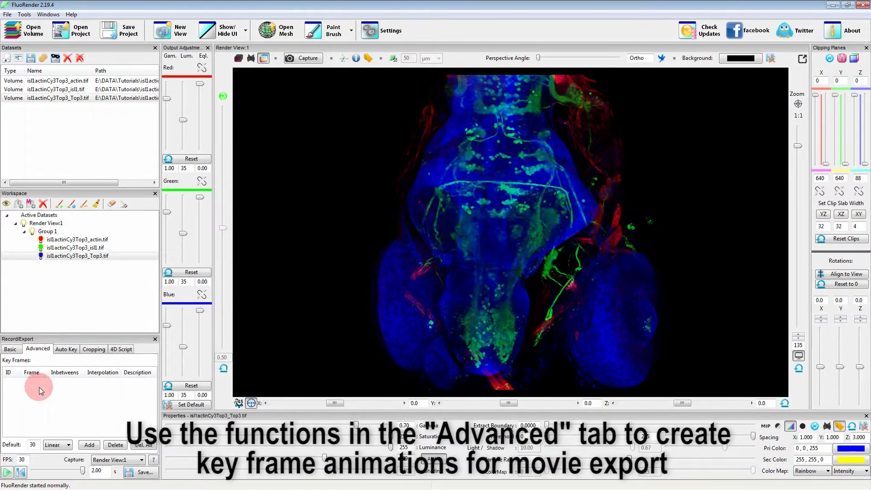
pyautogui.click(90, 445)
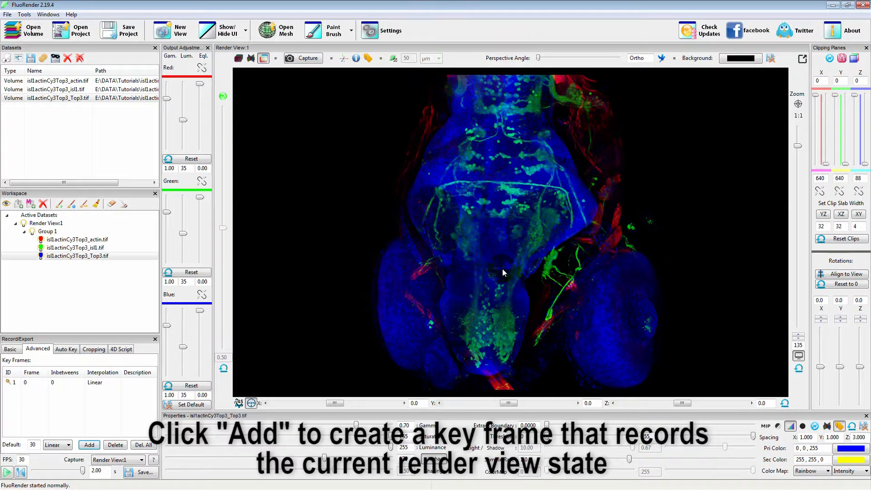
pyautogui.moveTo(478, 273); pyautogui.dragTo(467, 281)
pyautogui.moveTo(495, 283); pyautogui.dragTo(492, 287)
pyautogui.moveTo(609, 287); pyautogui.dragTo(412, 272, button='right')
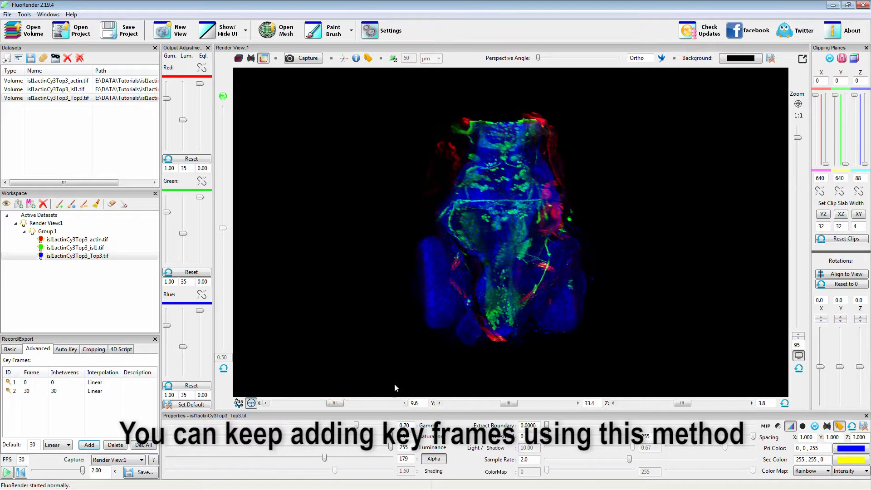
# Reset the view's rotation and zoom to their defaults and add a third key frame of this view
pyautogui.click(785, 403)
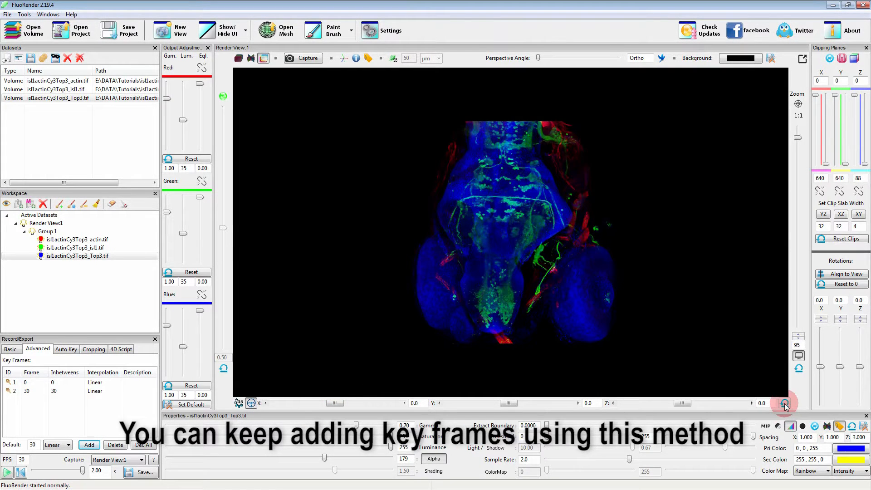
pyautogui.click(798, 368)
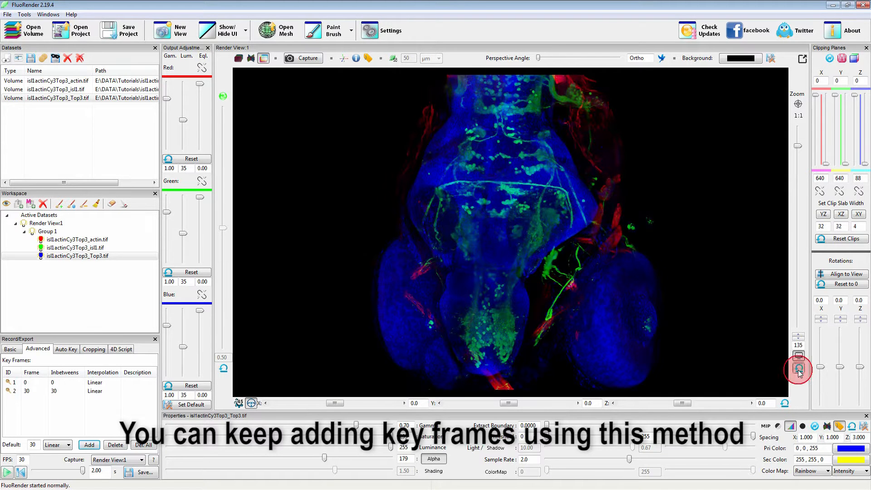
pyautogui.click(150, 393)
pyautogui.click(89, 445)
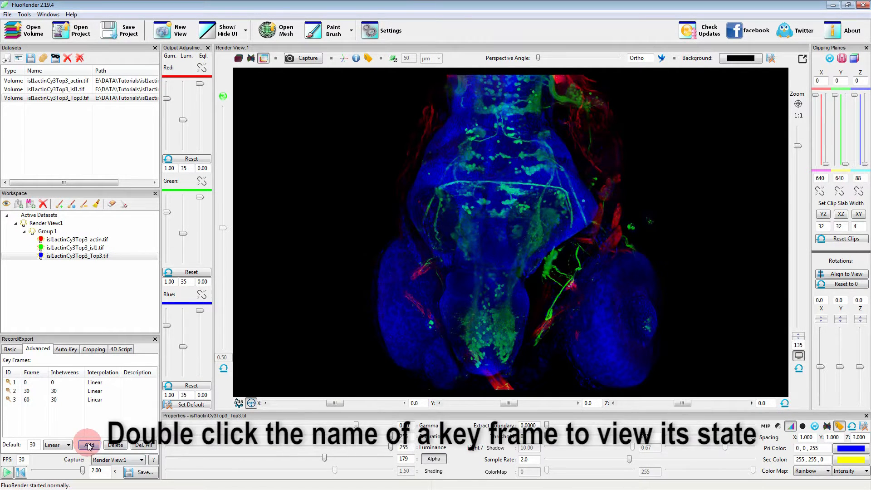
# Check the saved state of each of the three key frames, finishing on the first, and play the animation
pyautogui.click(10, 383)
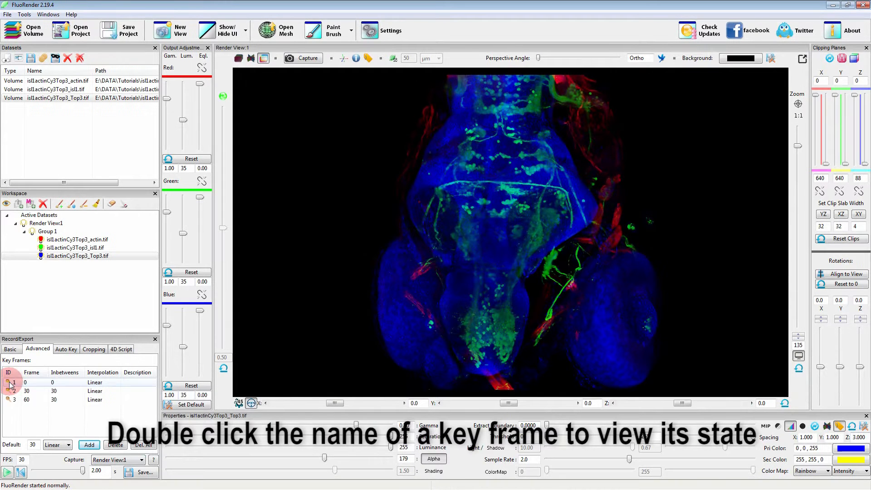
pyautogui.doubleClick(10, 391)
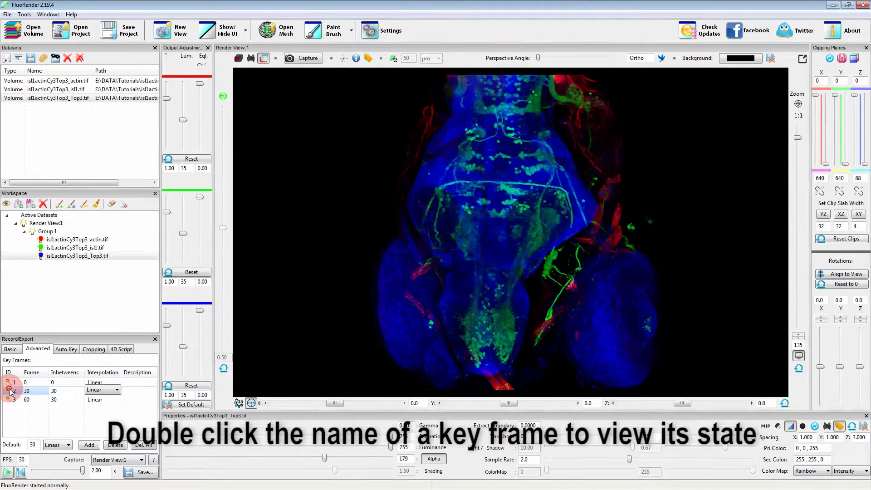
pyautogui.doubleClick(10, 400)
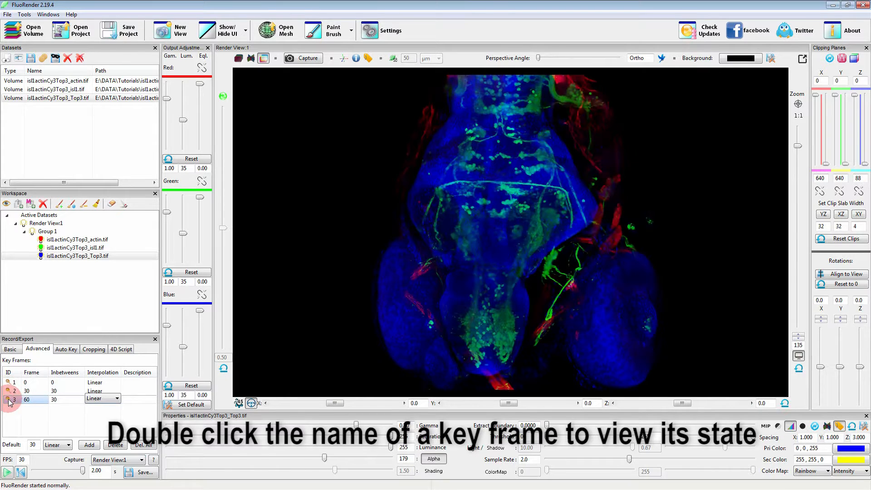
pyautogui.doubleClick(10, 382)
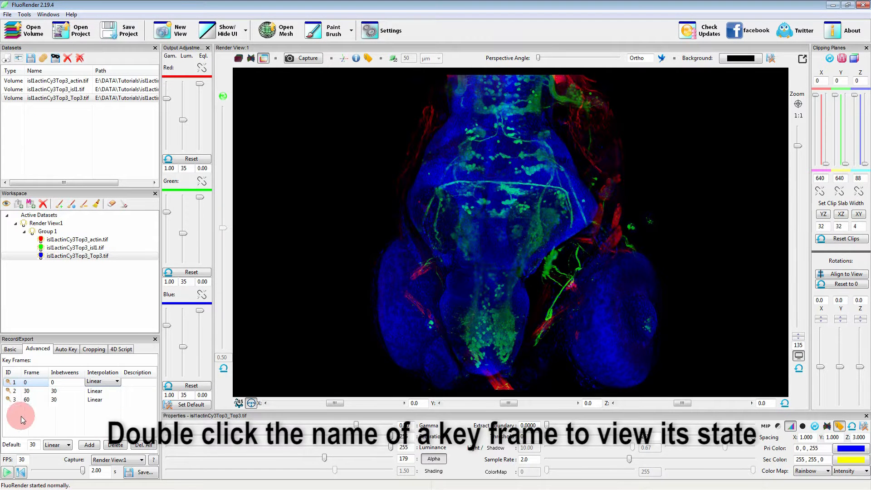
pyautogui.click(7, 473)
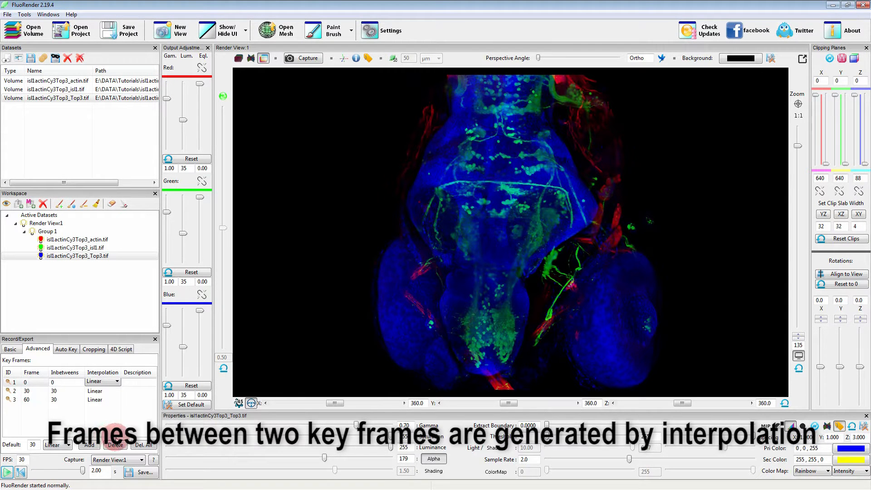
# Set the interpolation of all three key frames to Smooth
pyautogui.click(117, 382)
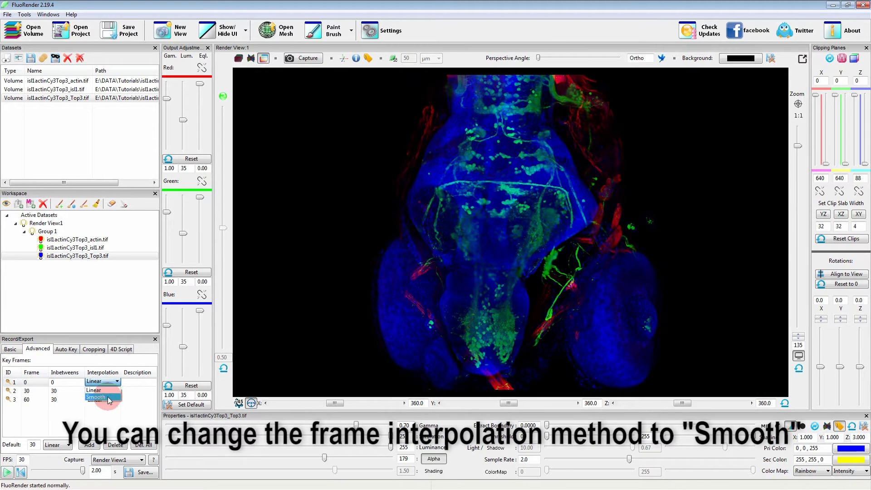
pyautogui.click(108, 397)
pyautogui.click(111, 391)
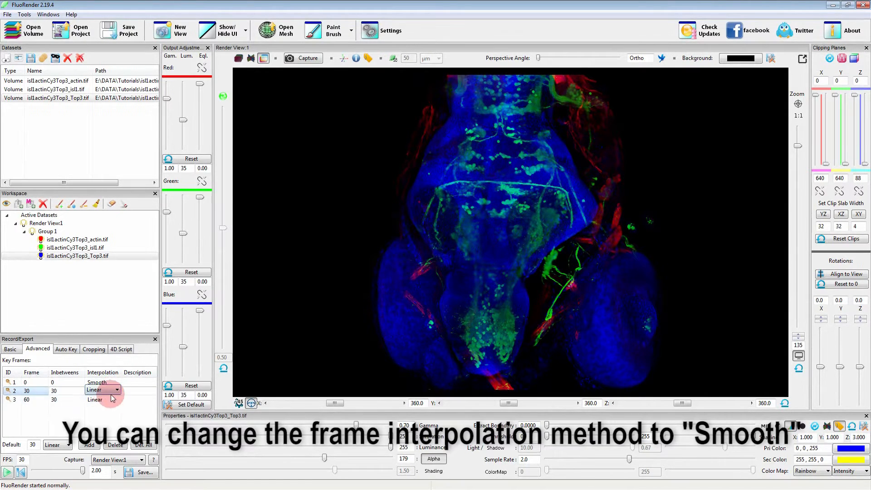
pyautogui.click(108, 405)
pyautogui.click(112, 399)
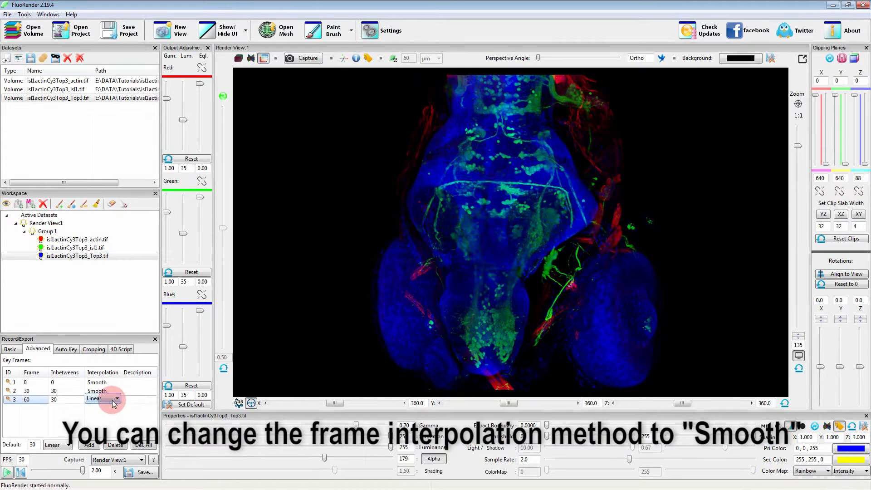
pyautogui.click(98, 414)
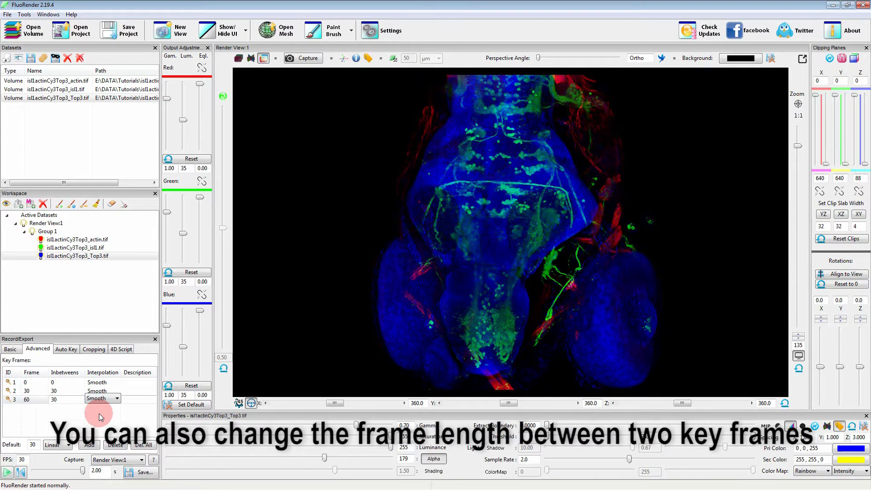
# Set the inbetweens of key frames 2 and 3 to 10 each and preview the shortened animation
pyautogui.click(62, 391)
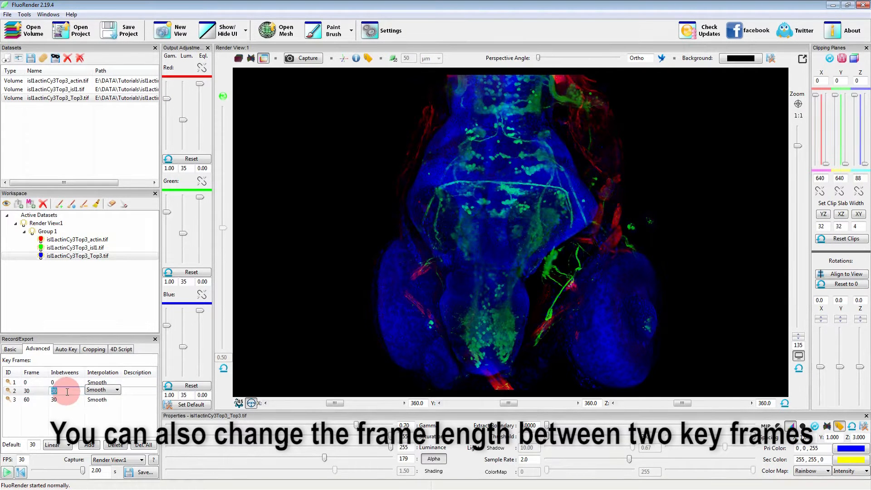
pyautogui.write('10')
pyautogui.press('Return')
pyautogui.click(60, 399)
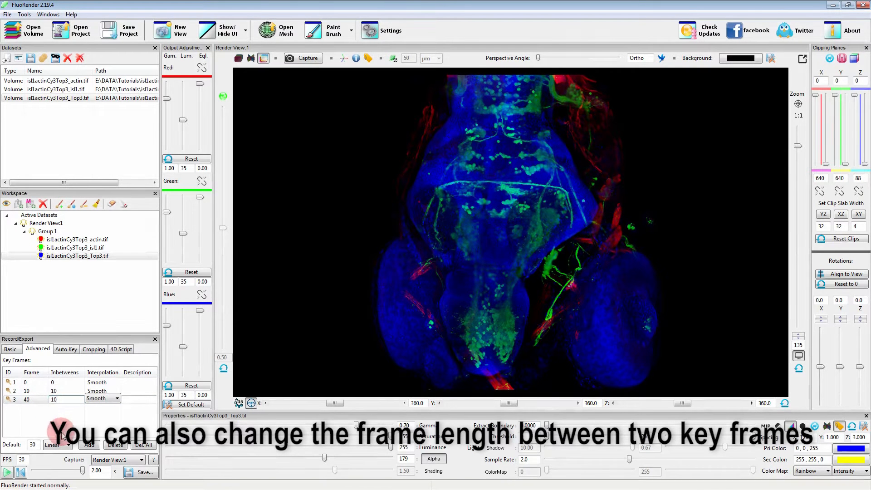
pyautogui.click(28, 426)
pyautogui.click(7, 472)
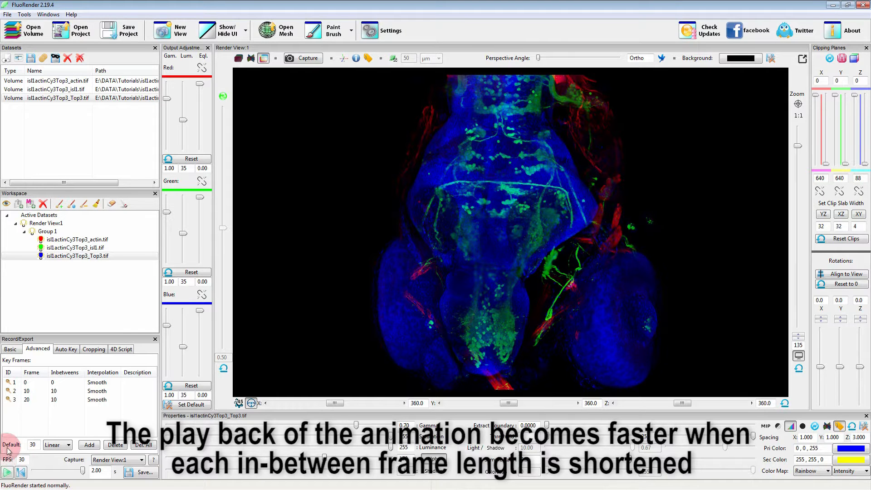
pyautogui.click(6, 473)
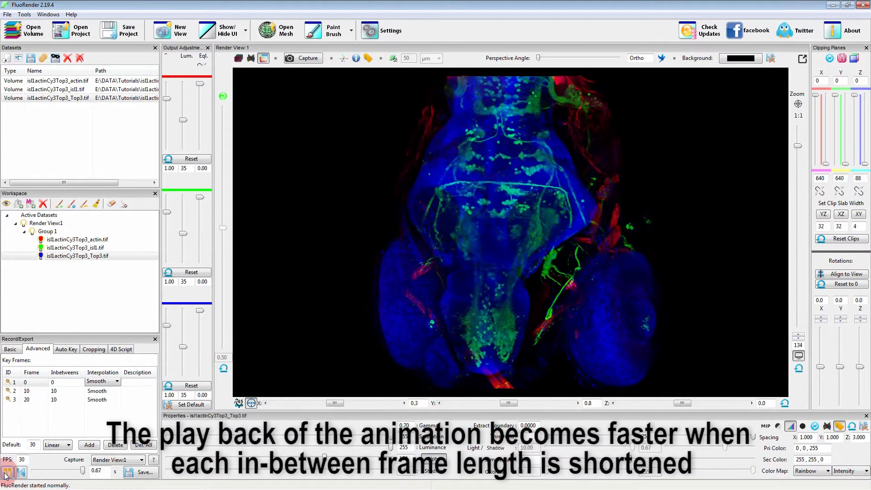
pyautogui.click(28, 444)
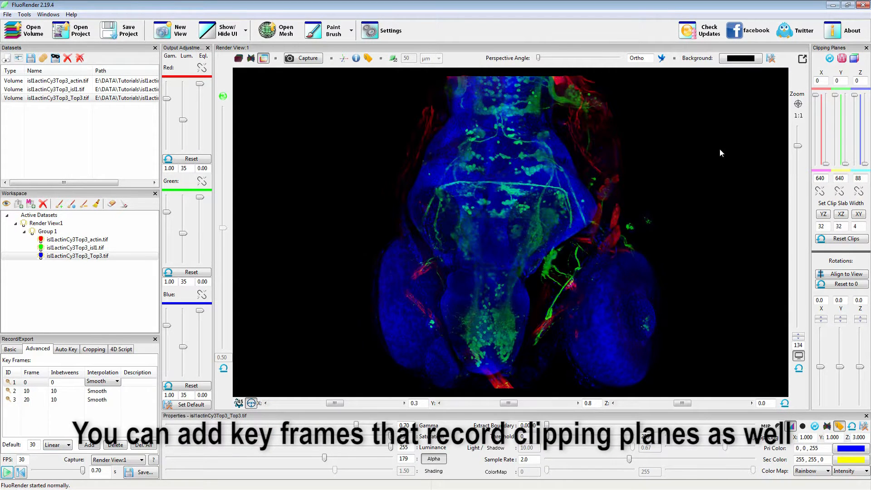
# Move the upper Z clipping plane to 69 and add a key frame of the clipped volume
pyautogui.click(835, 128)
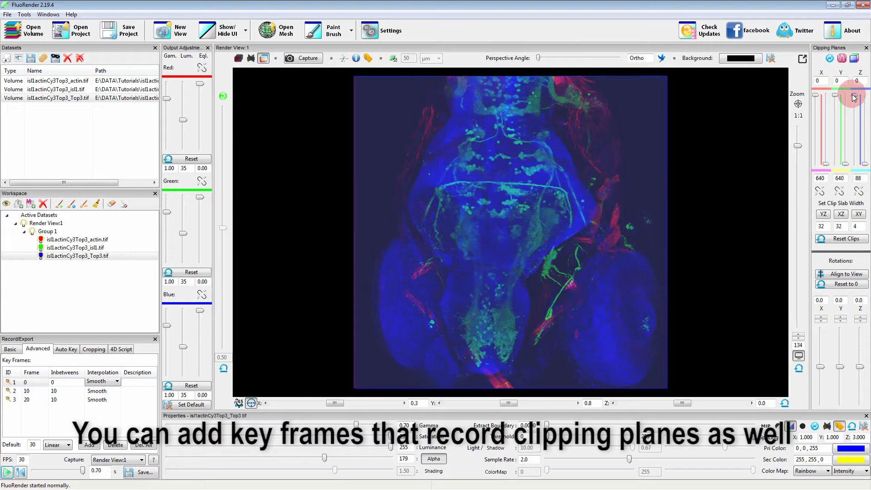
pyautogui.moveTo(855, 97); pyautogui.dragTo(856, 135)
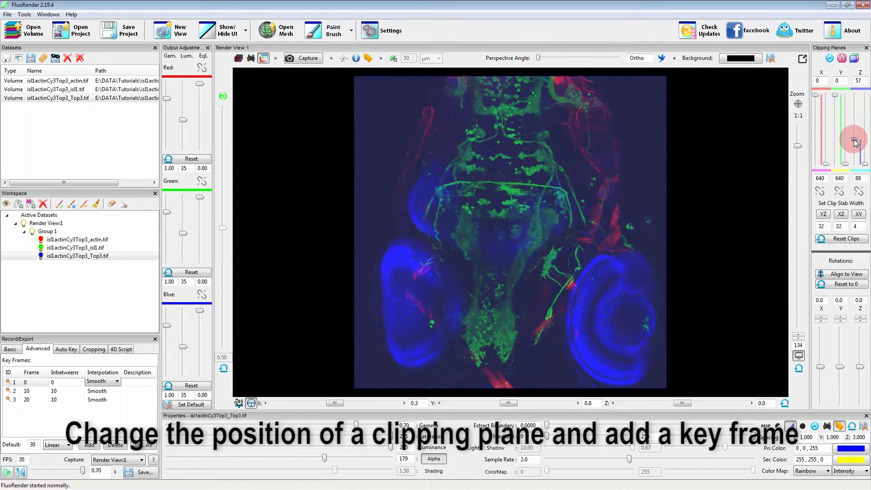
pyautogui.moveTo(855, 142); pyautogui.dragTo(855, 152)
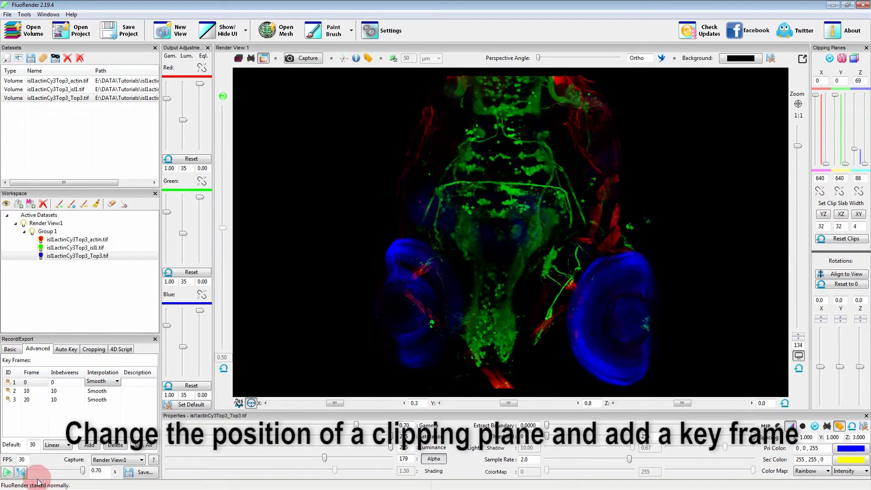
pyautogui.click(90, 444)
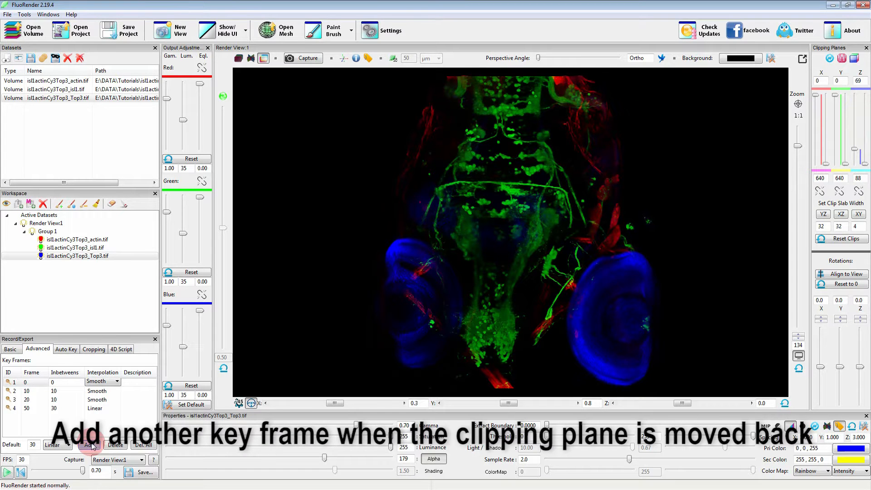
# Move the Z clipping plane back to 0, add another key frame, and preview the animation
pyautogui.moveTo(855, 150); pyautogui.dragTo(858, 98)
pyautogui.click(89, 444)
pyautogui.click(8, 473)
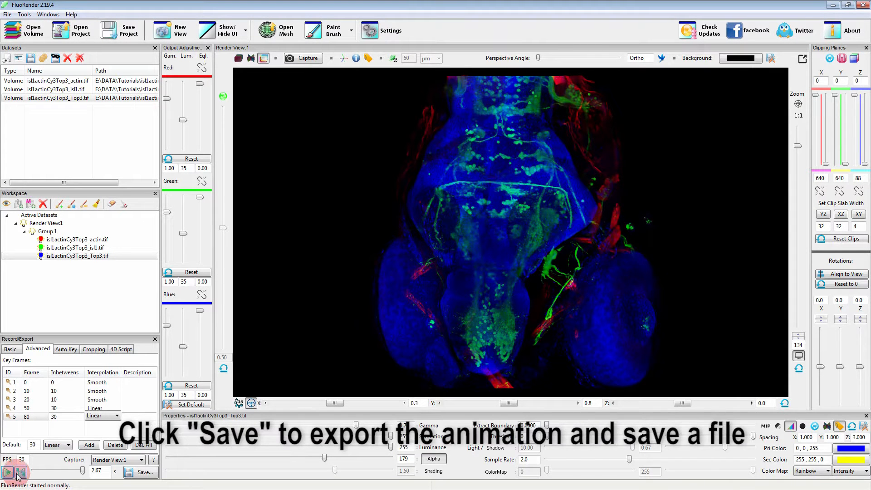
# Export the key frame animation as output2.mov in the Tutorials folder
pyautogui.click(142, 473)
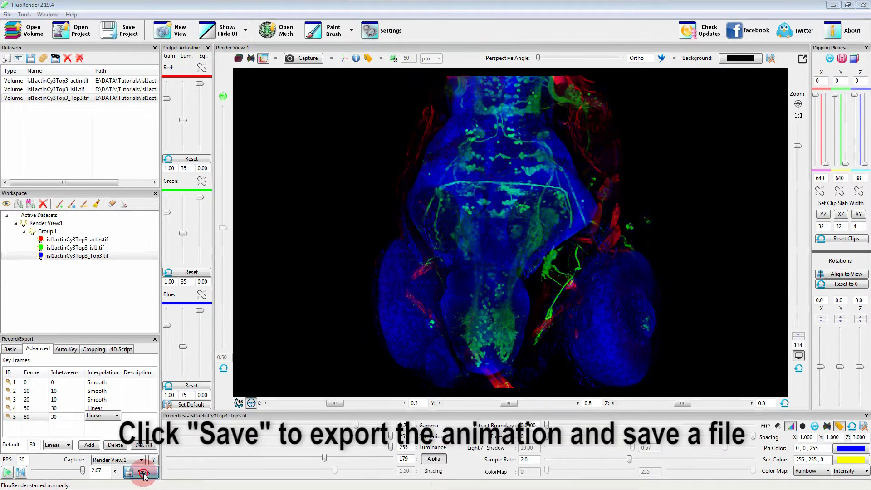
pyautogui.click(143, 472)
pyautogui.click(228, 303)
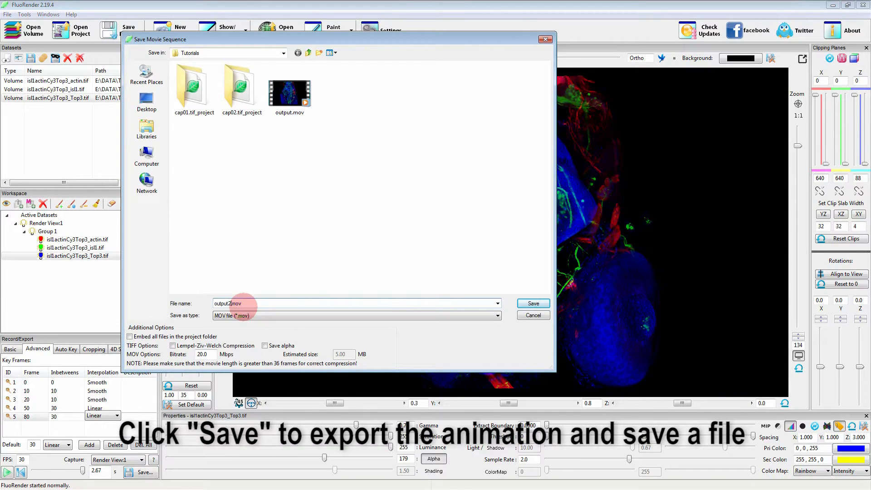
pyautogui.click(533, 304)
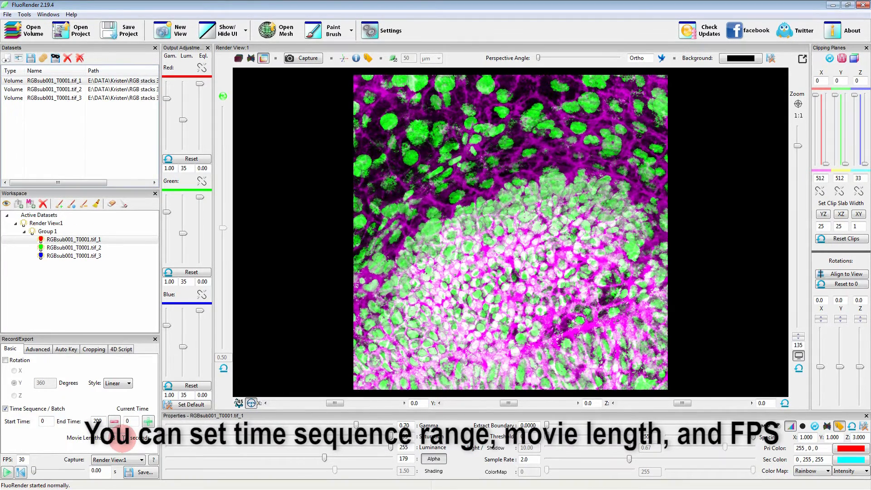
# Set the time sequence movie to 10 FPS and a length of 21 seconds, previewing the playback
pyautogui.doubleClick(20, 459)
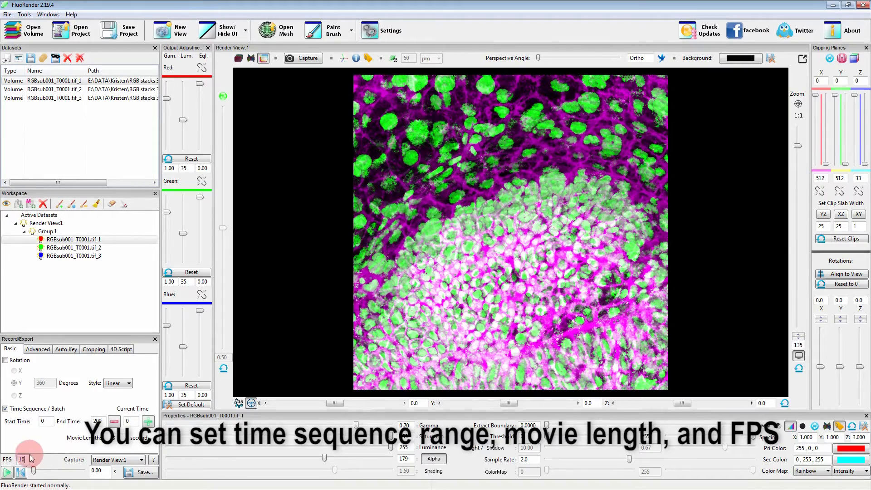
pyautogui.click(6, 473)
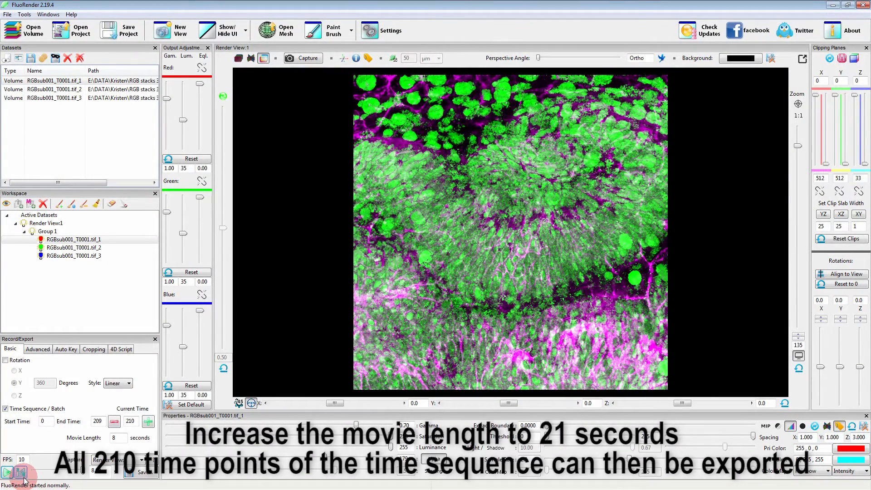
pyautogui.click(123, 439)
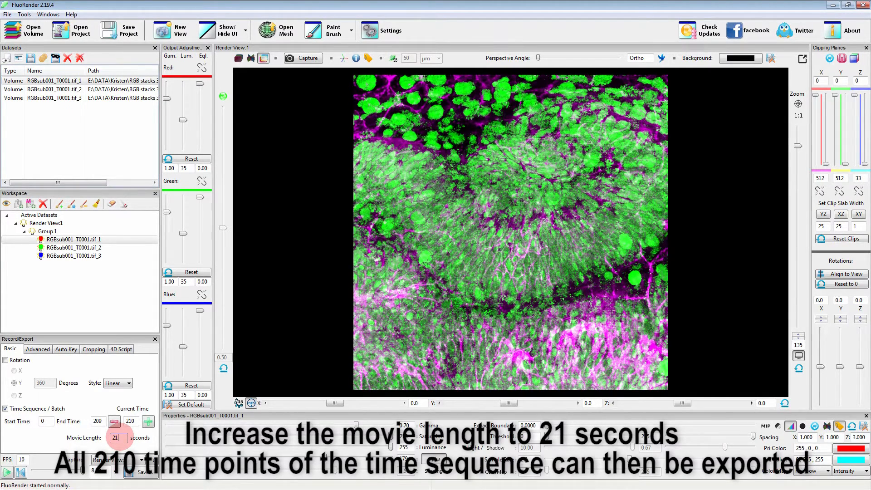
pyautogui.click(7, 472)
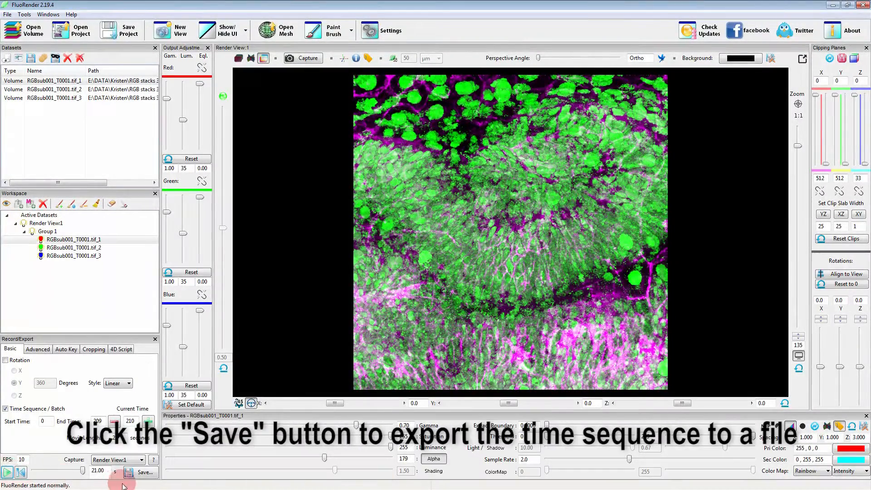
# Export the time sequence movie as output3.mov in the Tutorials folder under DATA
pyautogui.click(143, 473)
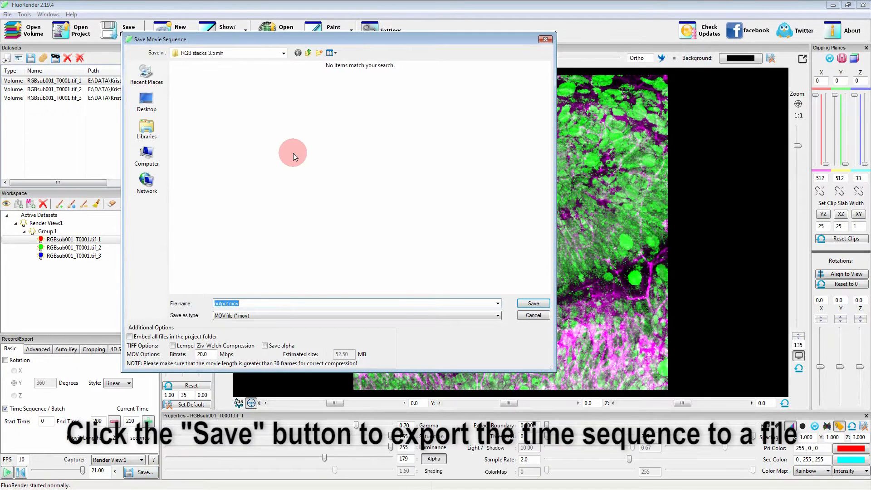
pyautogui.click(283, 53)
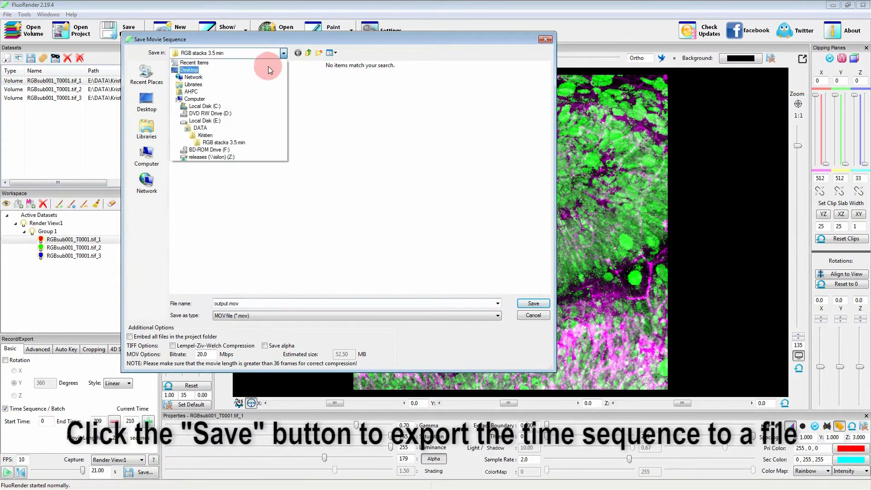
pyautogui.click(203, 128)
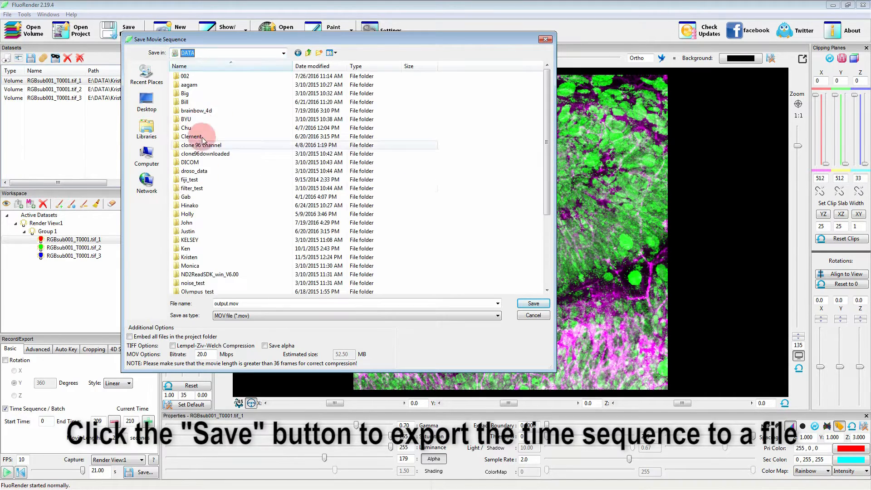
pyautogui.click(197, 275)
pyautogui.scroll(-4, 196, 275)
pyautogui.doubleClick(196, 259)
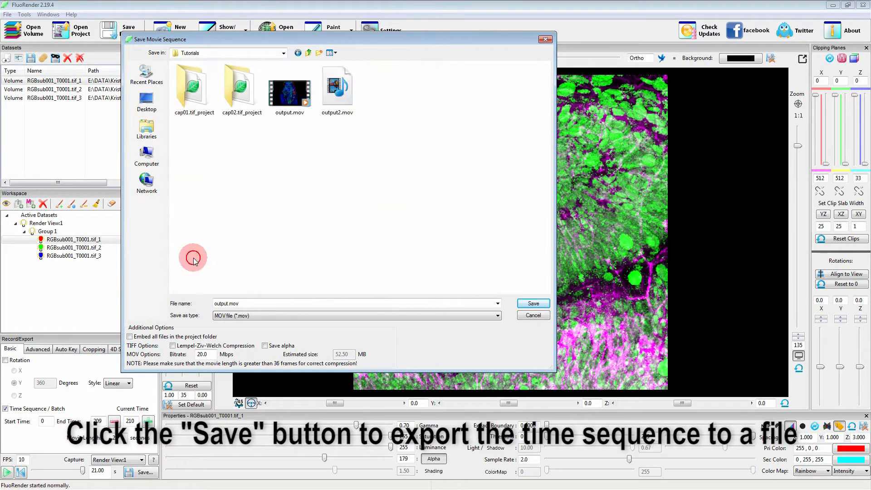
pyautogui.click(228, 304)
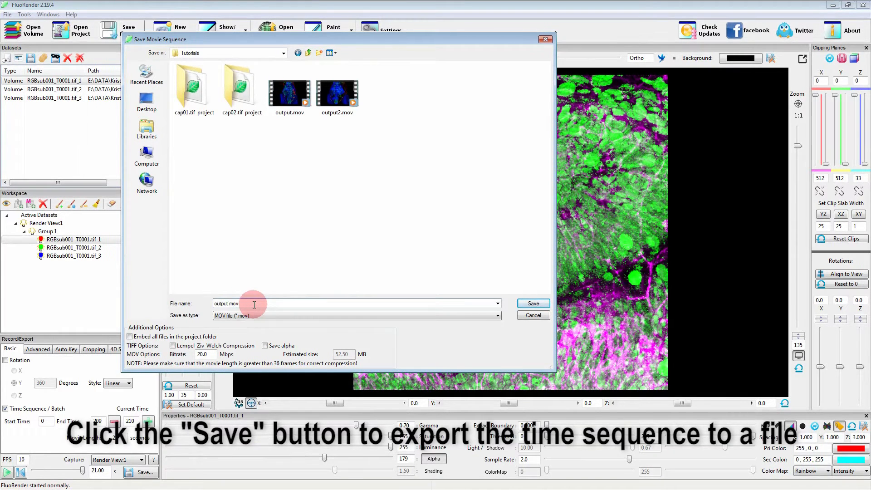
pyautogui.click(533, 303)
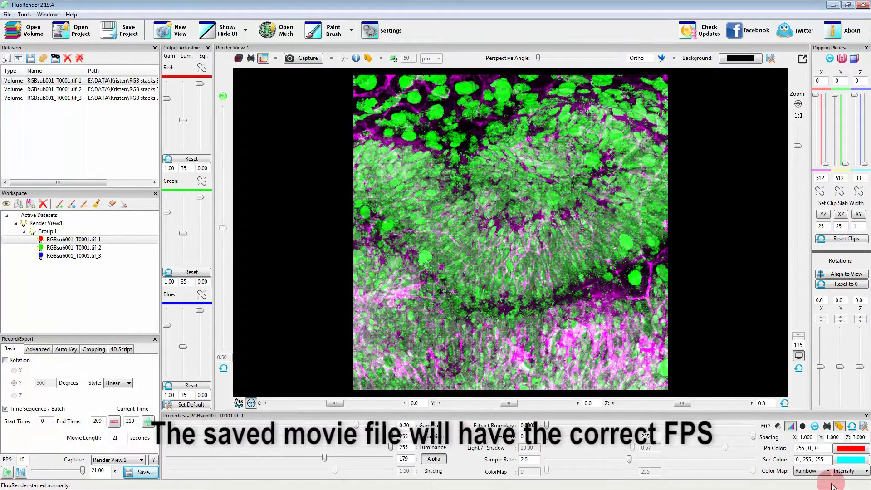
# Switch to Windows Explorer and play output3.mov from the Tutorials folder to check the exported movie
pyautogui.hotkey('alt', 'Tab')
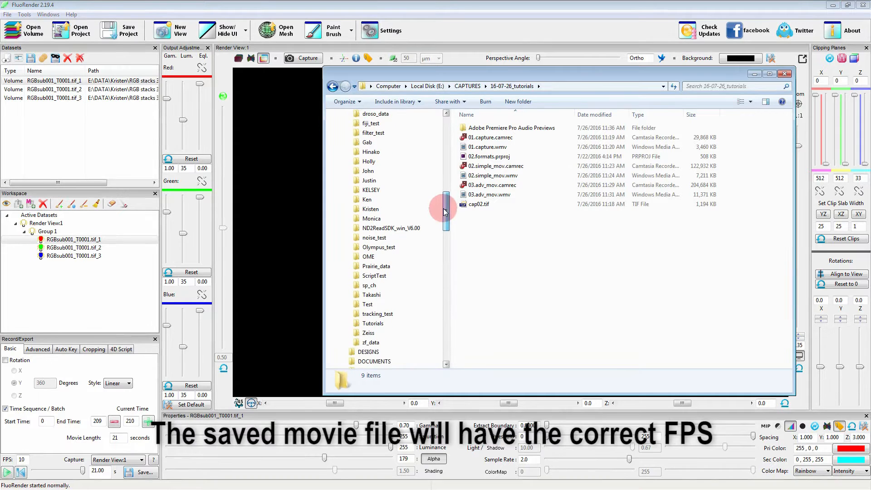
pyautogui.click(369, 323)
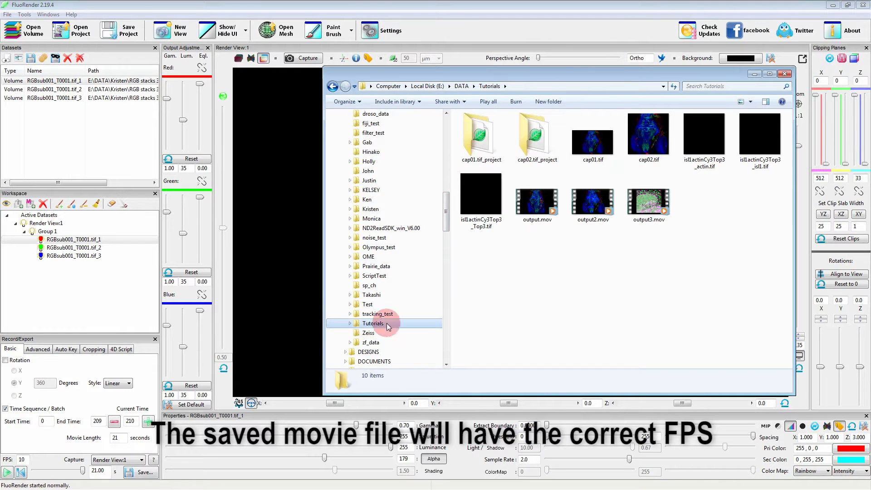
pyautogui.click(646, 206)
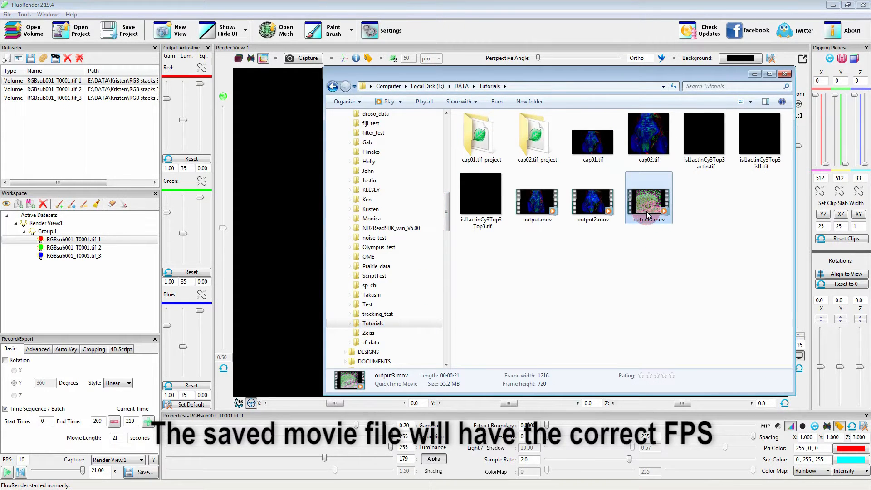
pyautogui.doubleClick(649, 211)
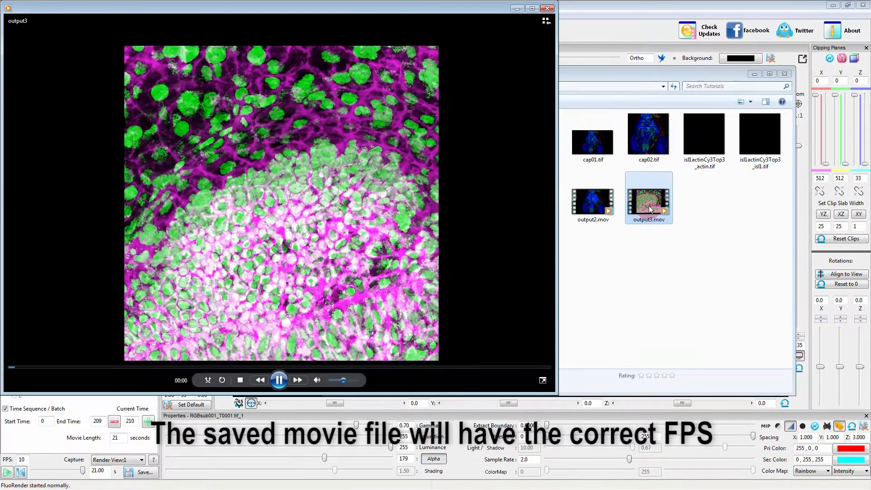